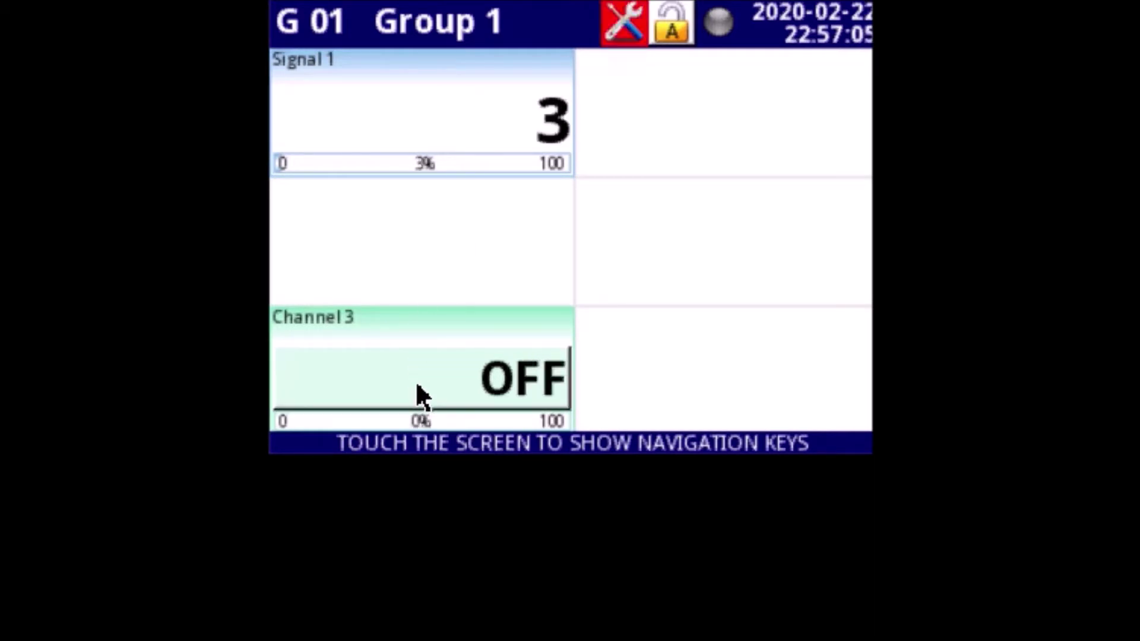
- Open the device's logical channel configuration and set the mode of logical channel 2 to Math function
left_click(668, 363)
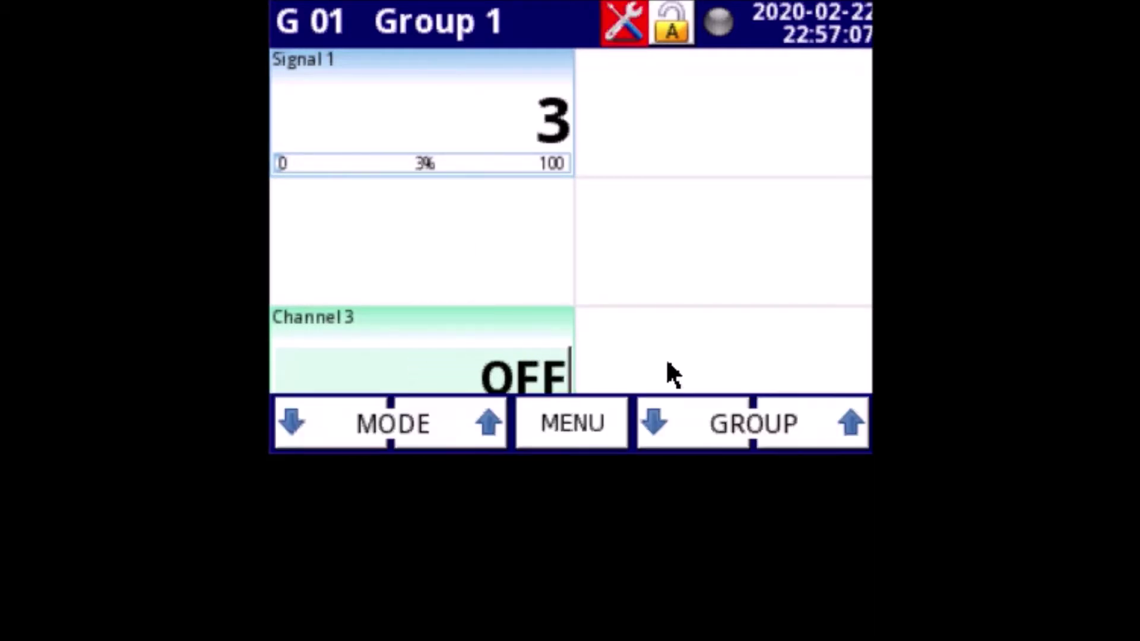
left_click(582, 416)
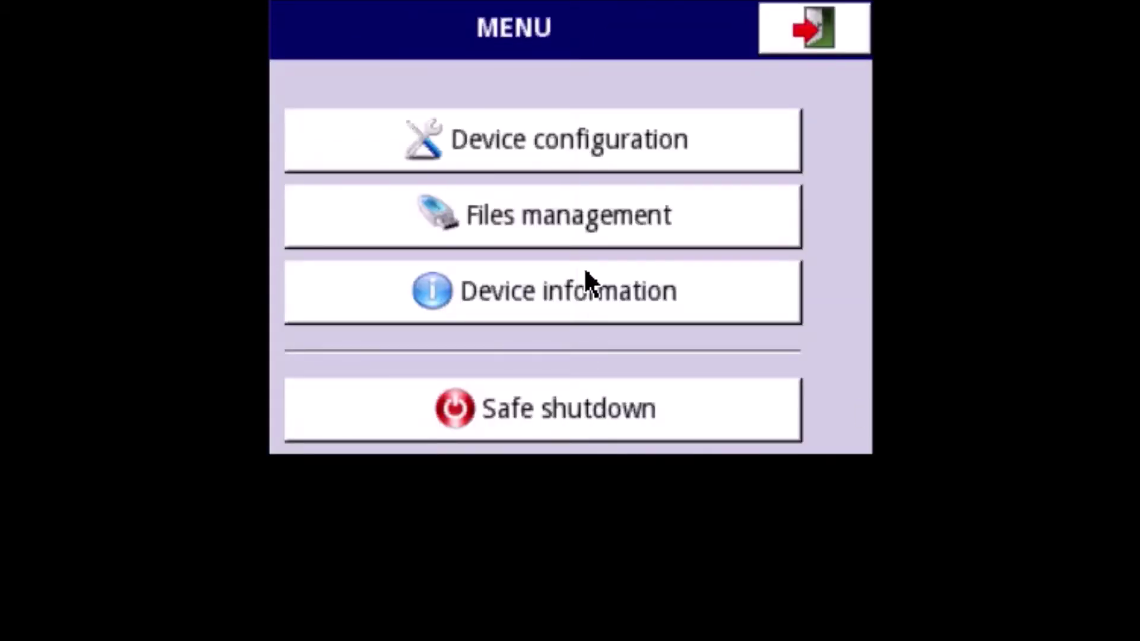
left_click(733, 153)
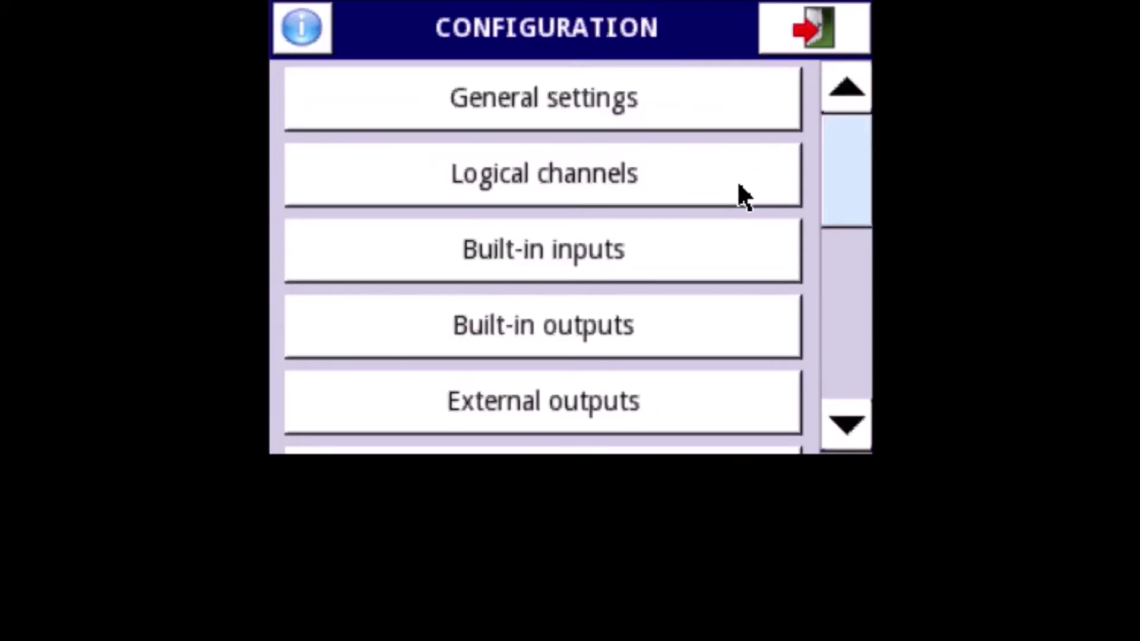
left_click(744, 195)
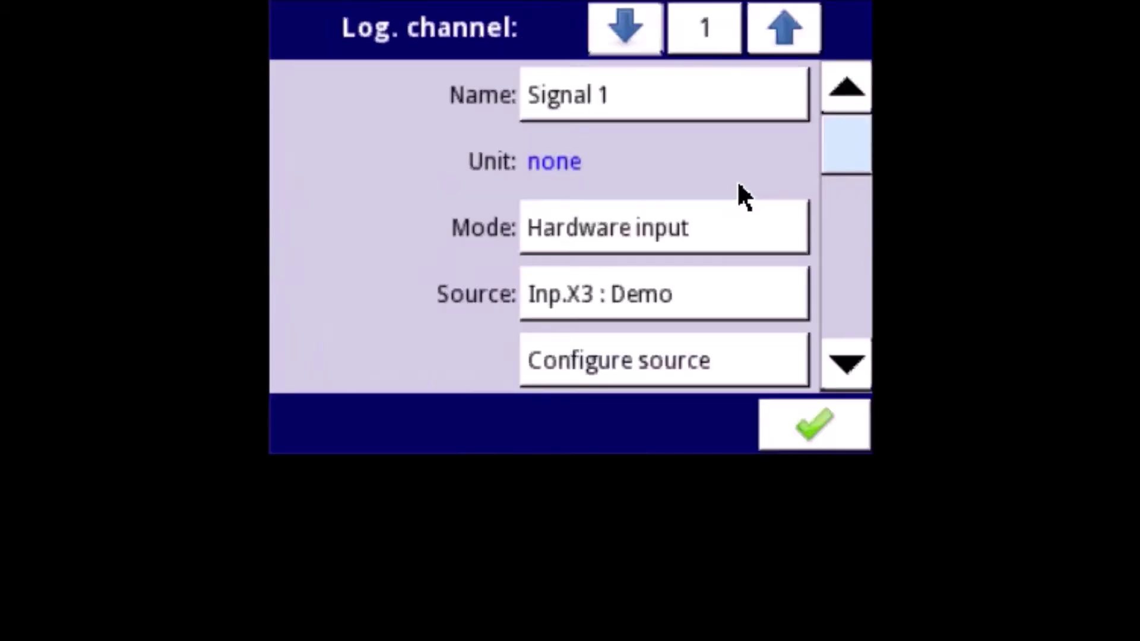
left_click(799, 33)
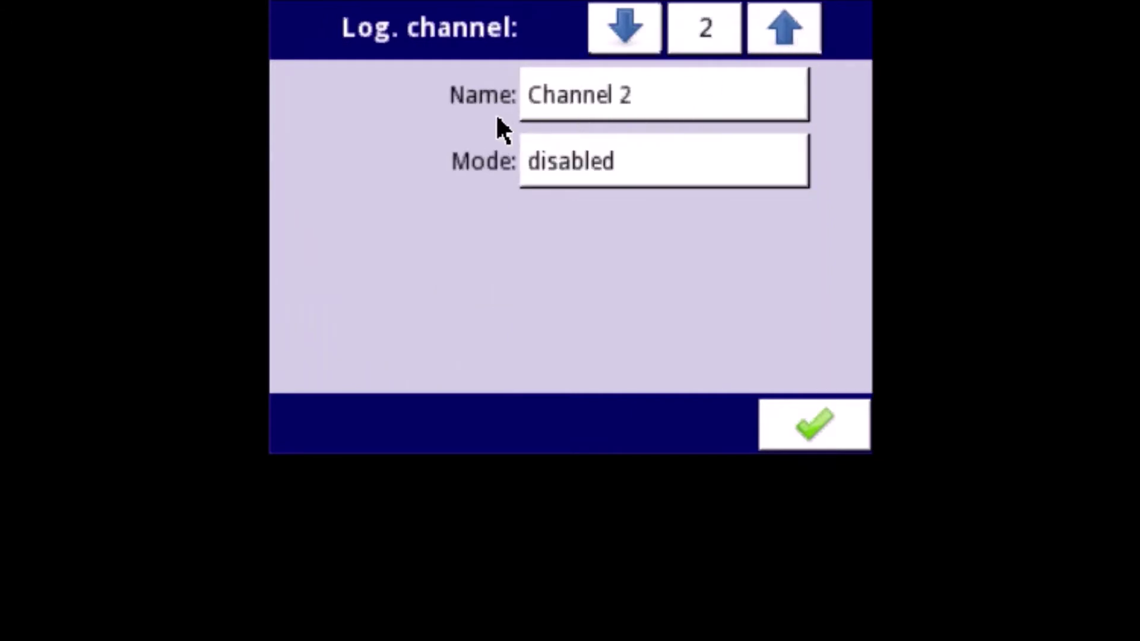
left_click(726, 179)
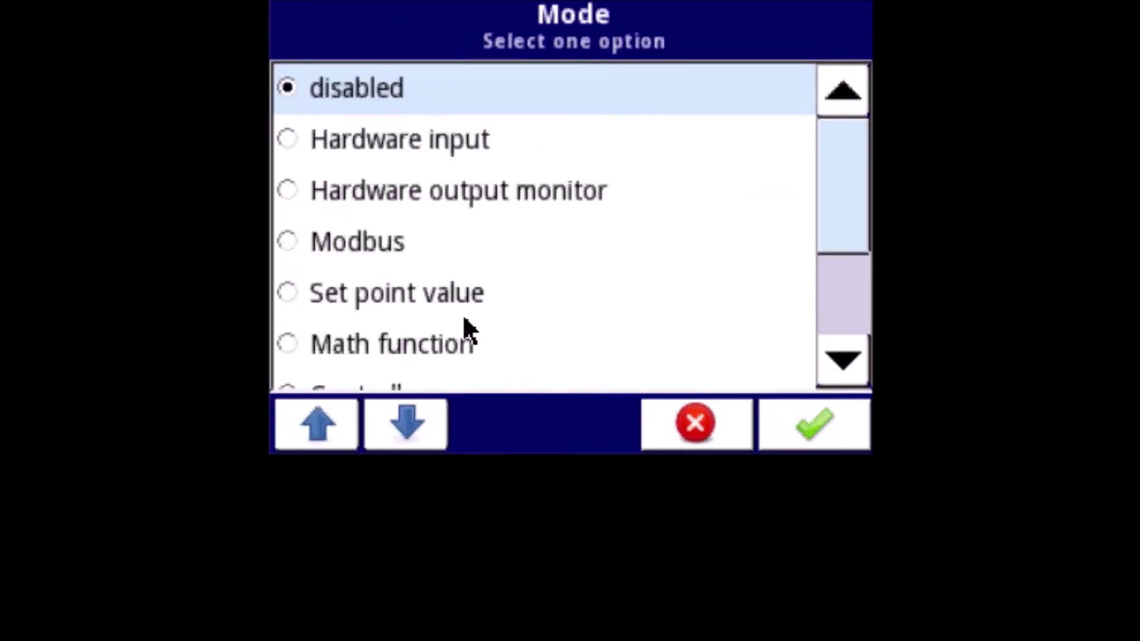
left_click(287, 344)
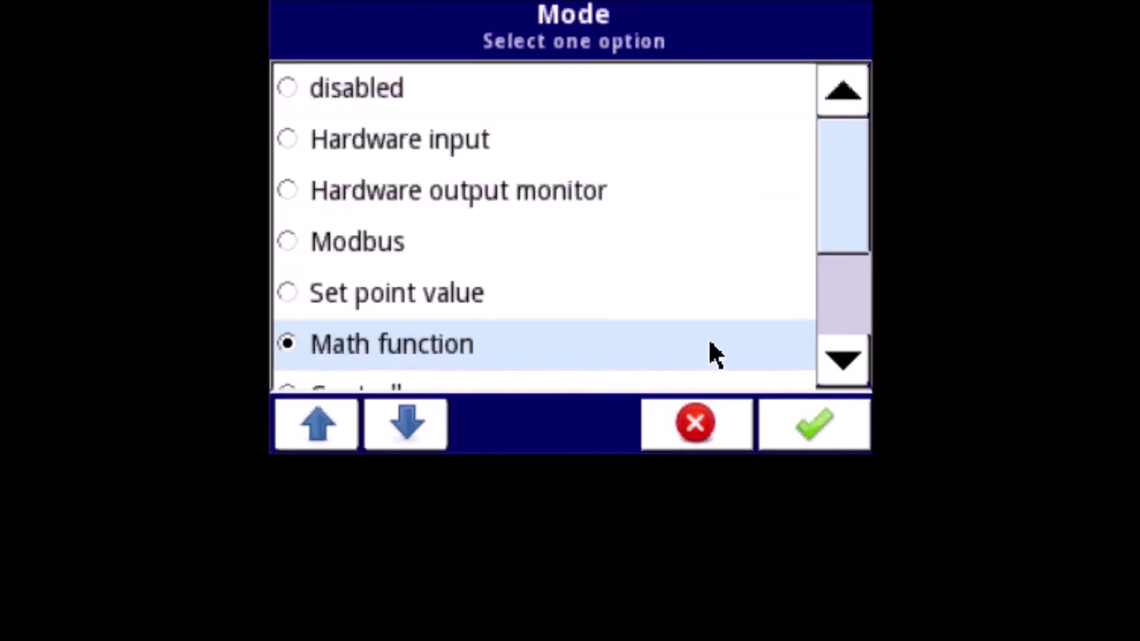
left_click(804, 423)
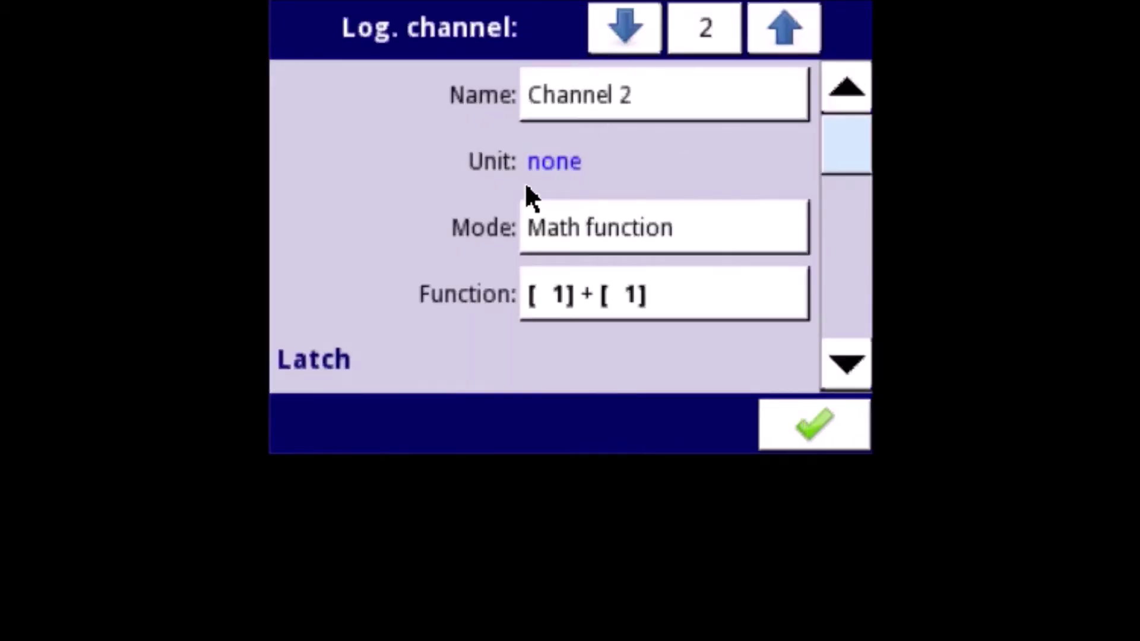
- Change the math function of Channel 2 to integral of X
left_click(671, 311)
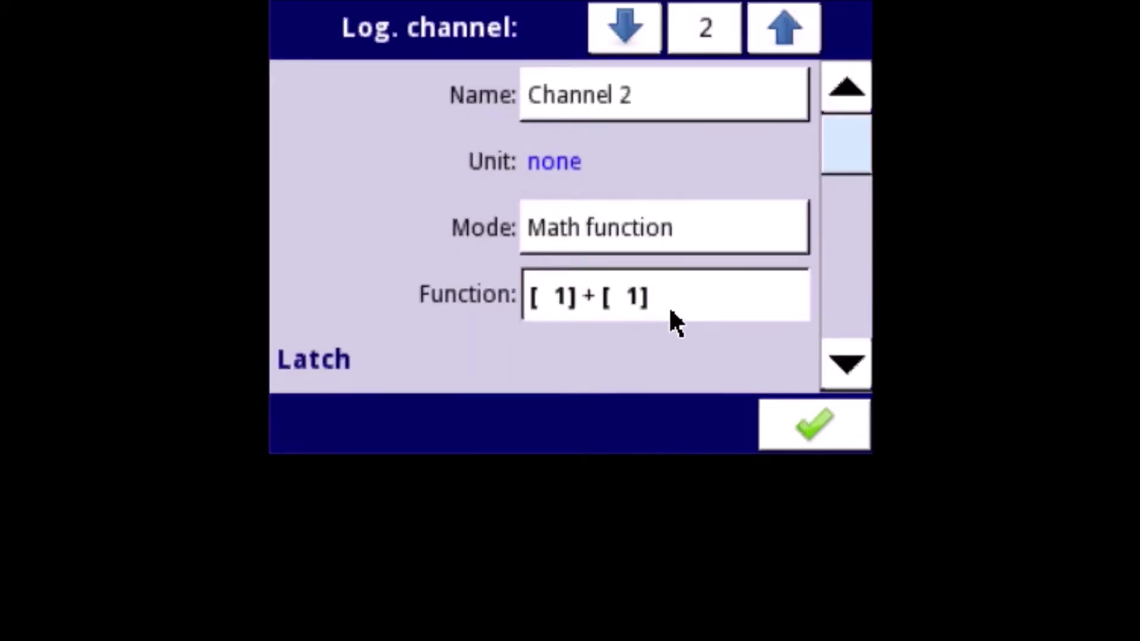
left_click(660, 95)
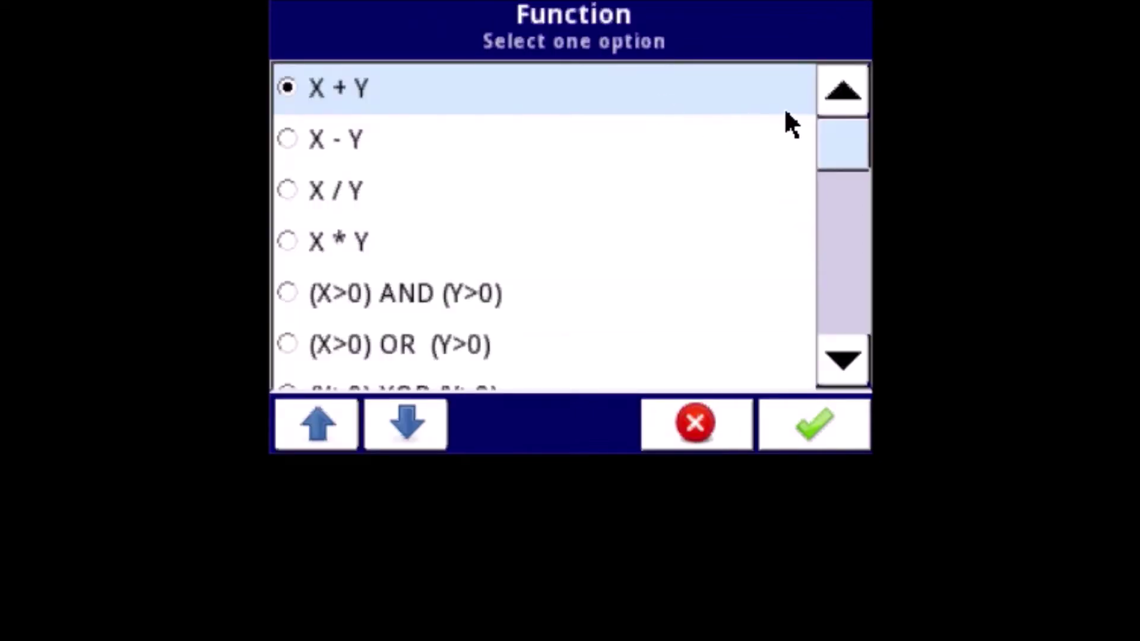
left_click_drag(841, 156, 831, 333)
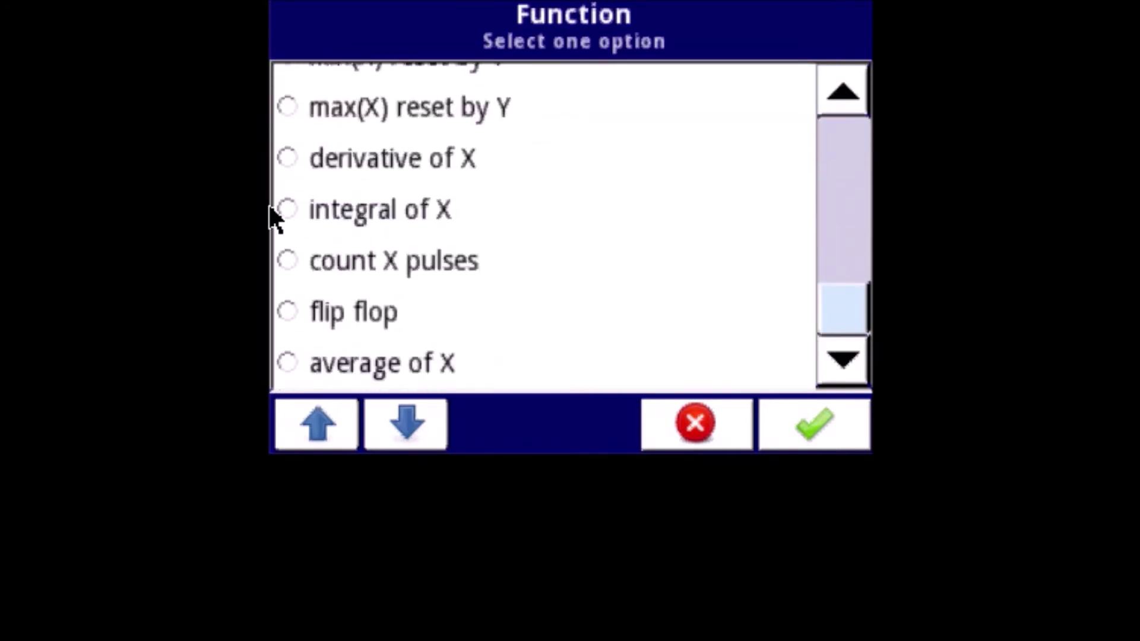
left_click(499, 211)
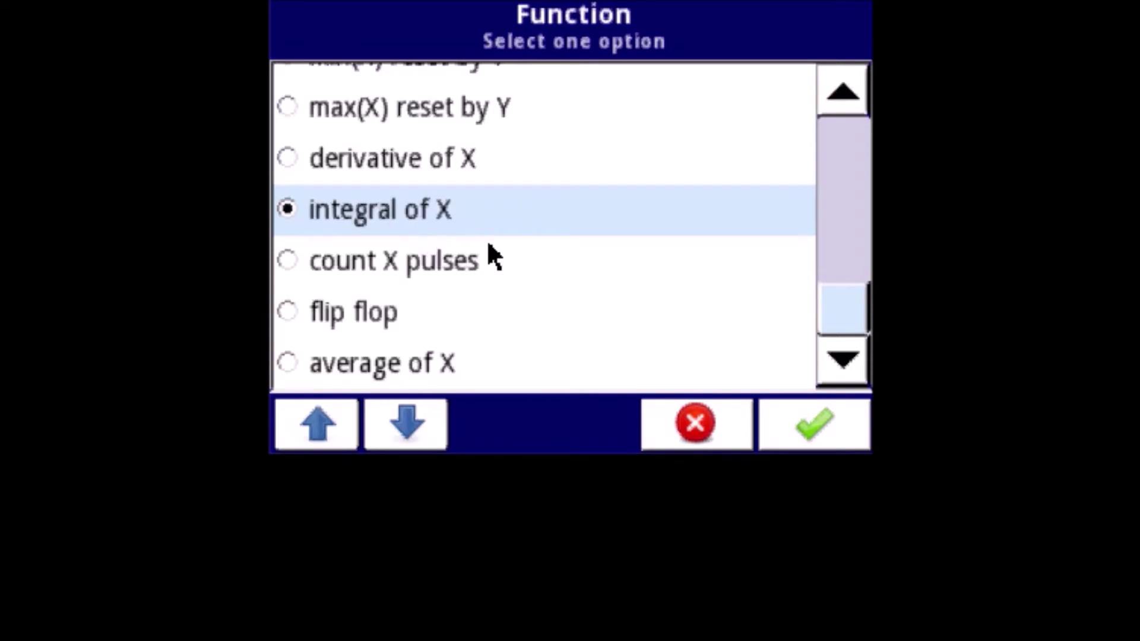
left_click(818, 438)
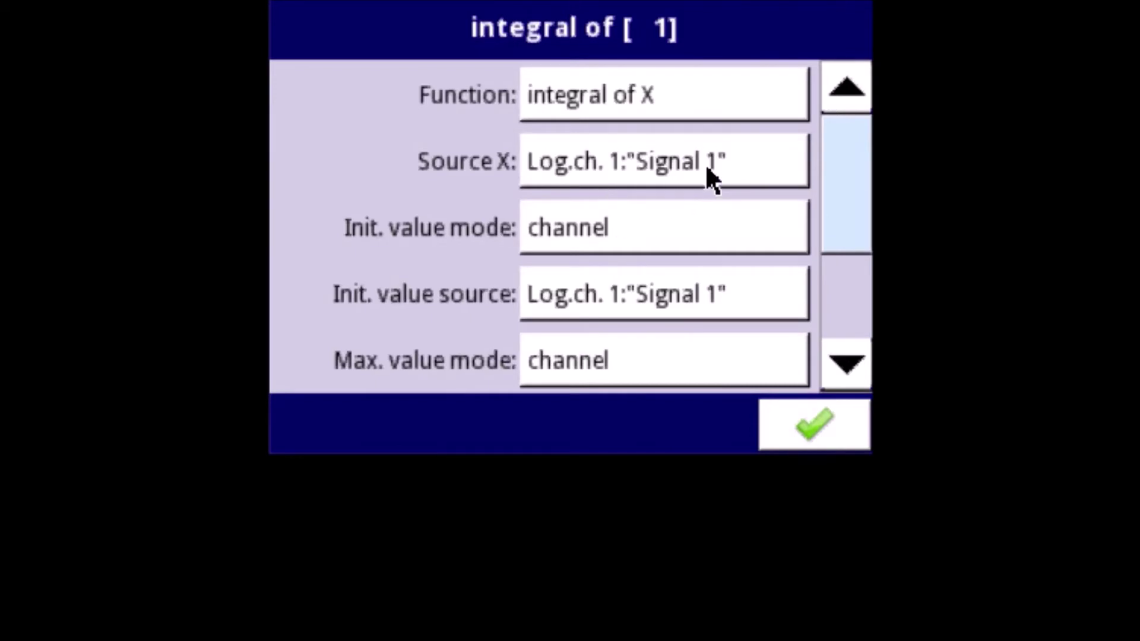
- Set the integral's initial value mode to value
left_click(692, 243)
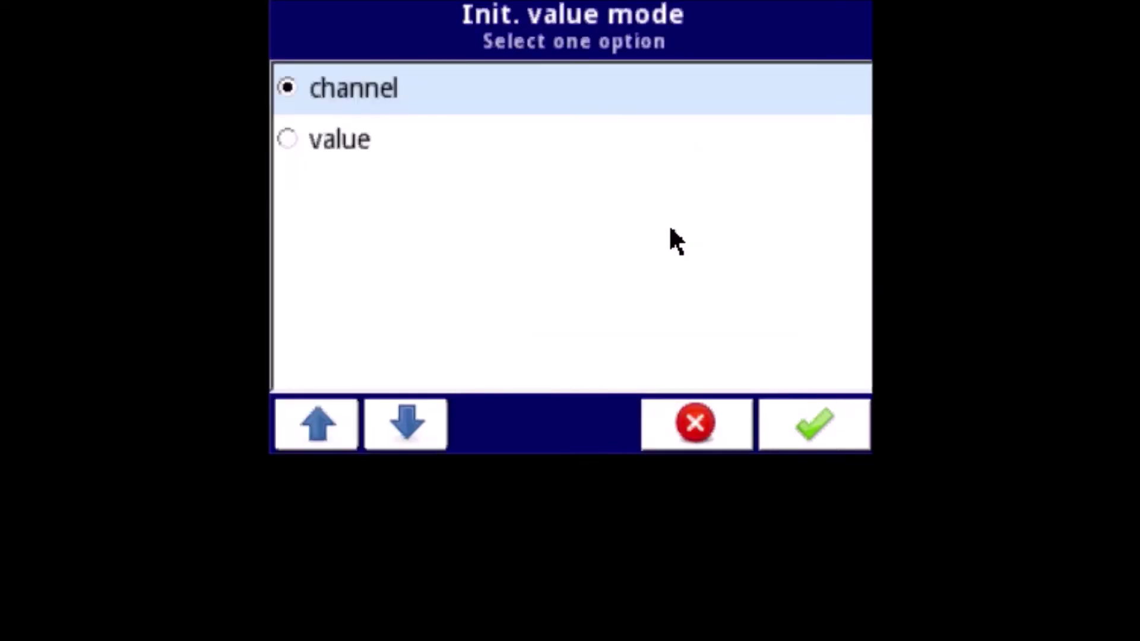
left_click(653, 146)
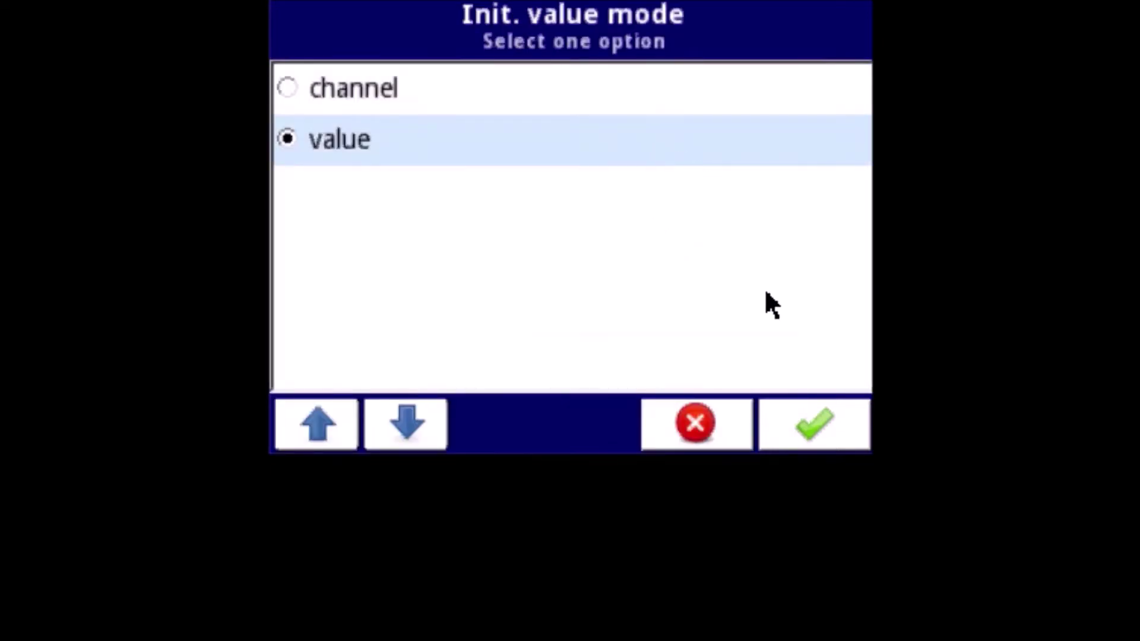
left_click(786, 424)
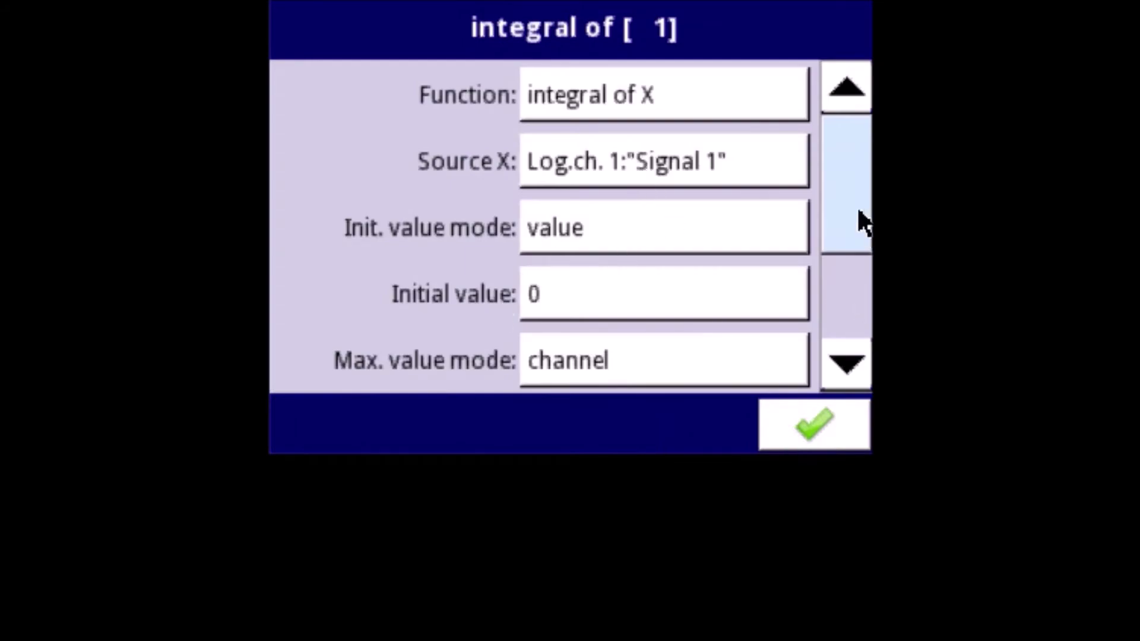
- Set the integral's maximum value mode to value, with a maximal value of 999999
left_click_drag(852, 216, 857, 299)
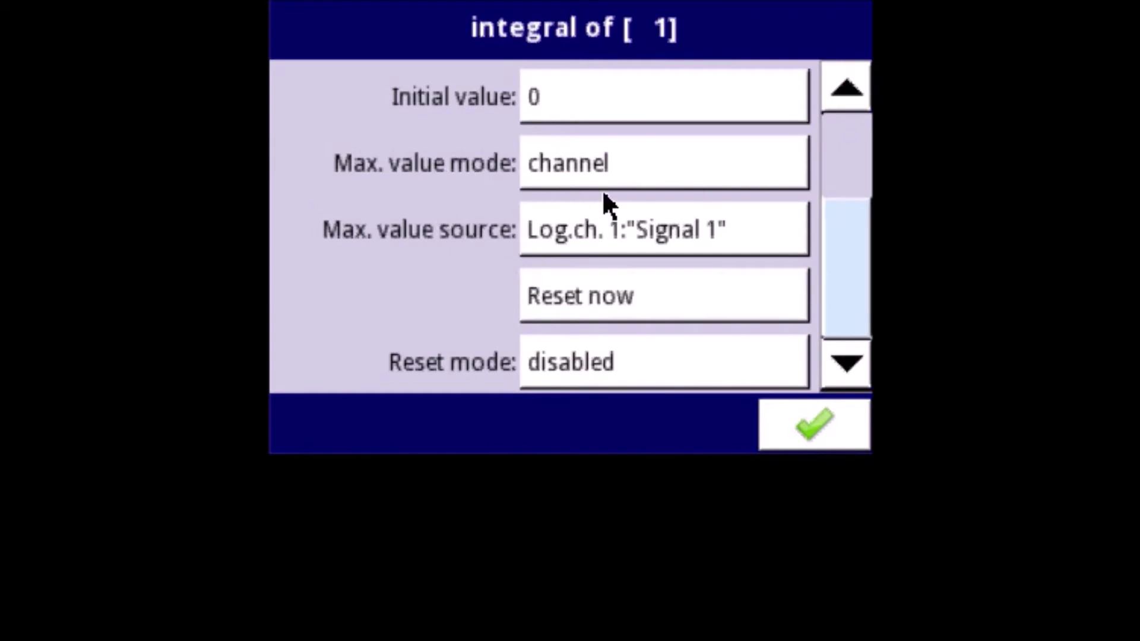
left_click(682, 172)
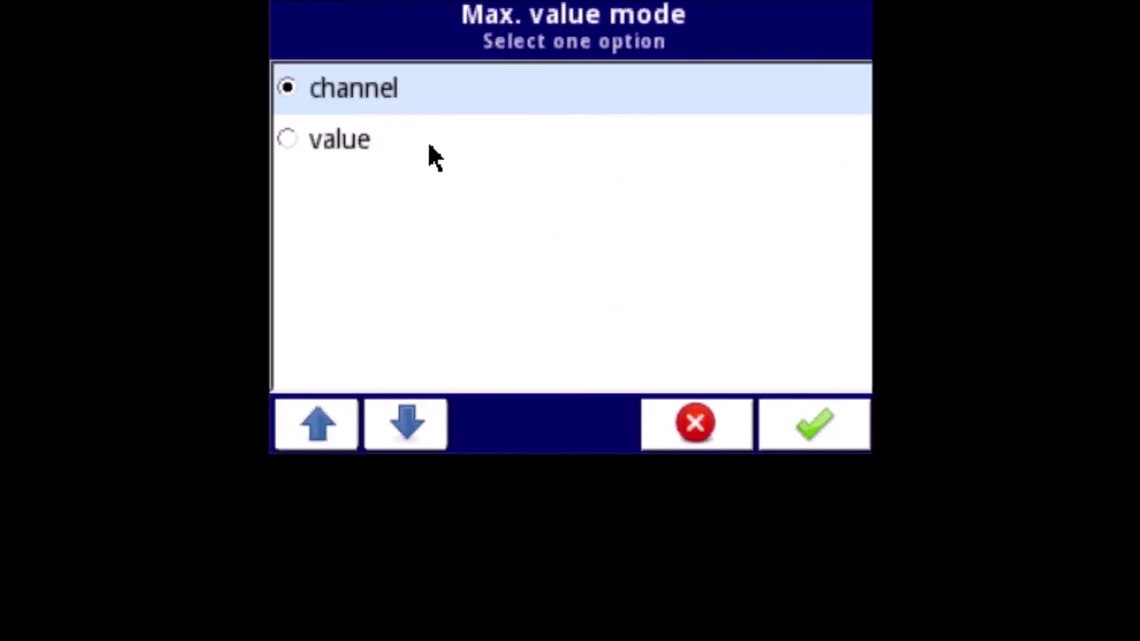
left_click(371, 142)
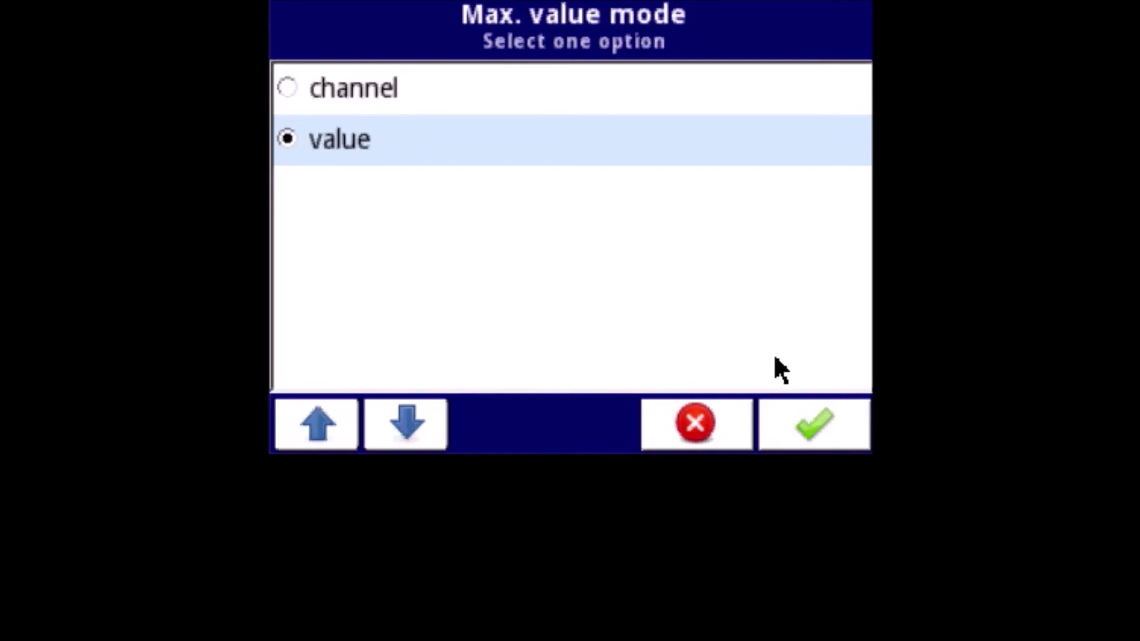
left_click(837, 442)
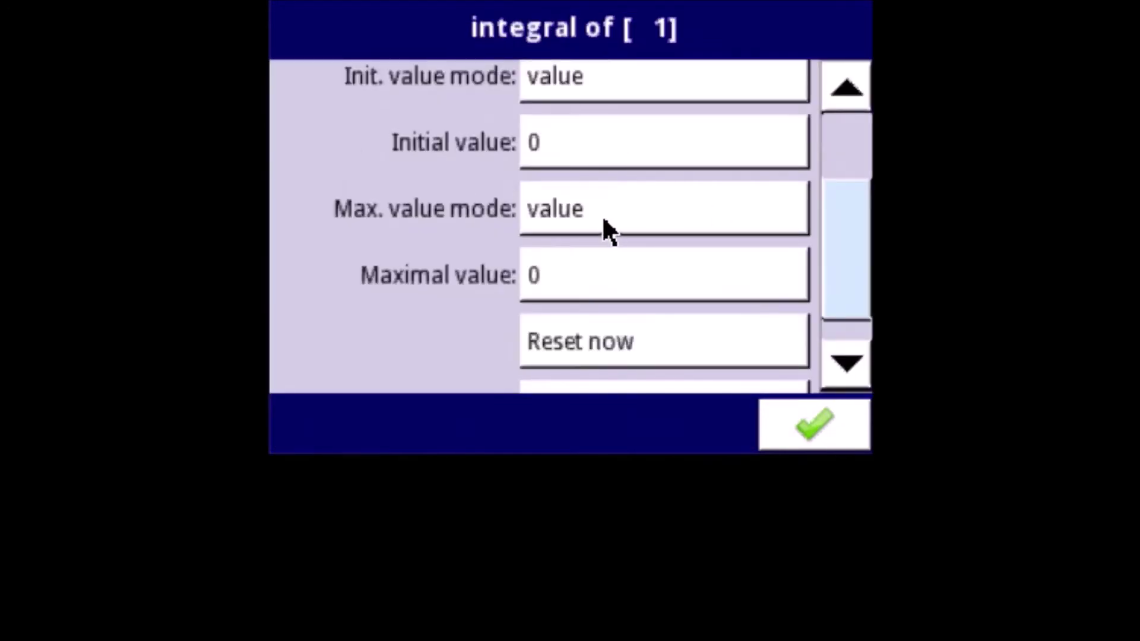
left_click(631, 274)
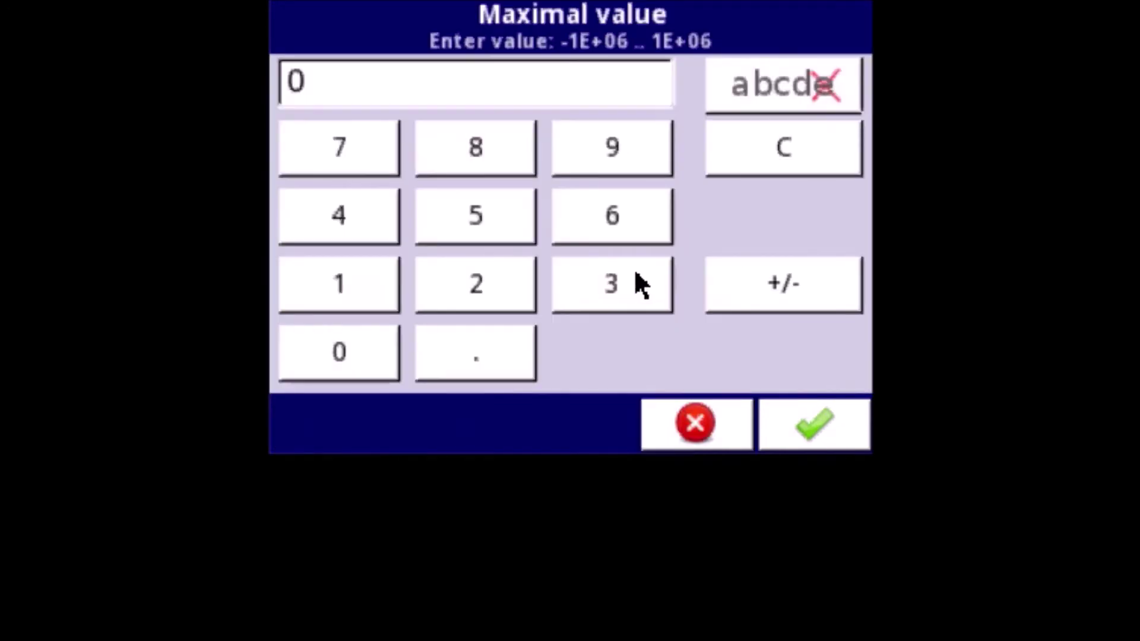
type("999999")
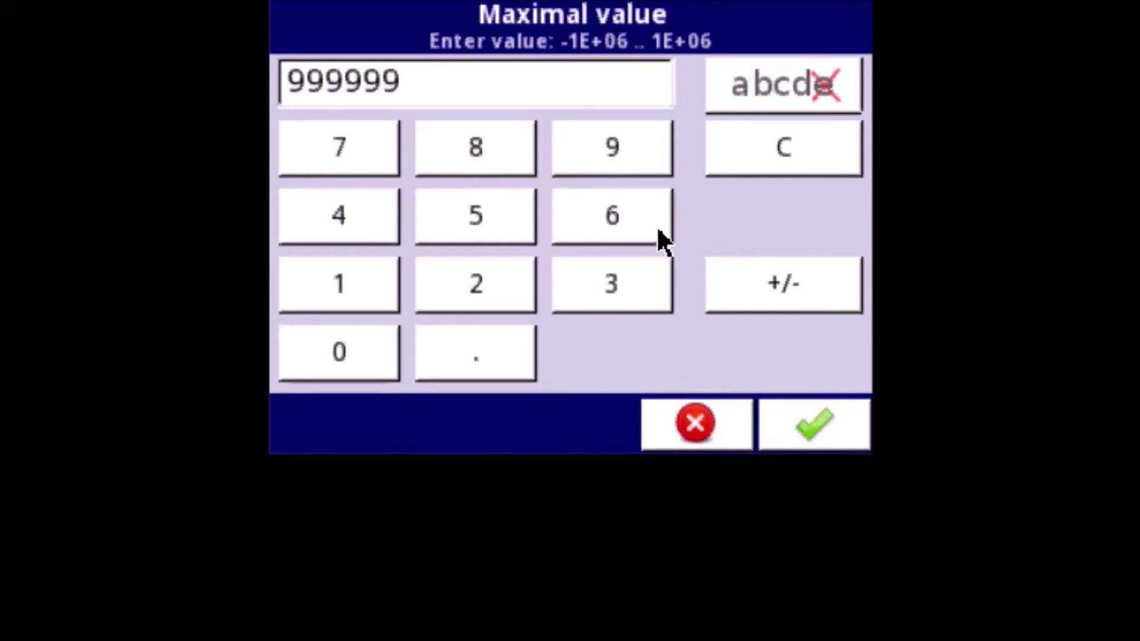
left_click(822, 436)
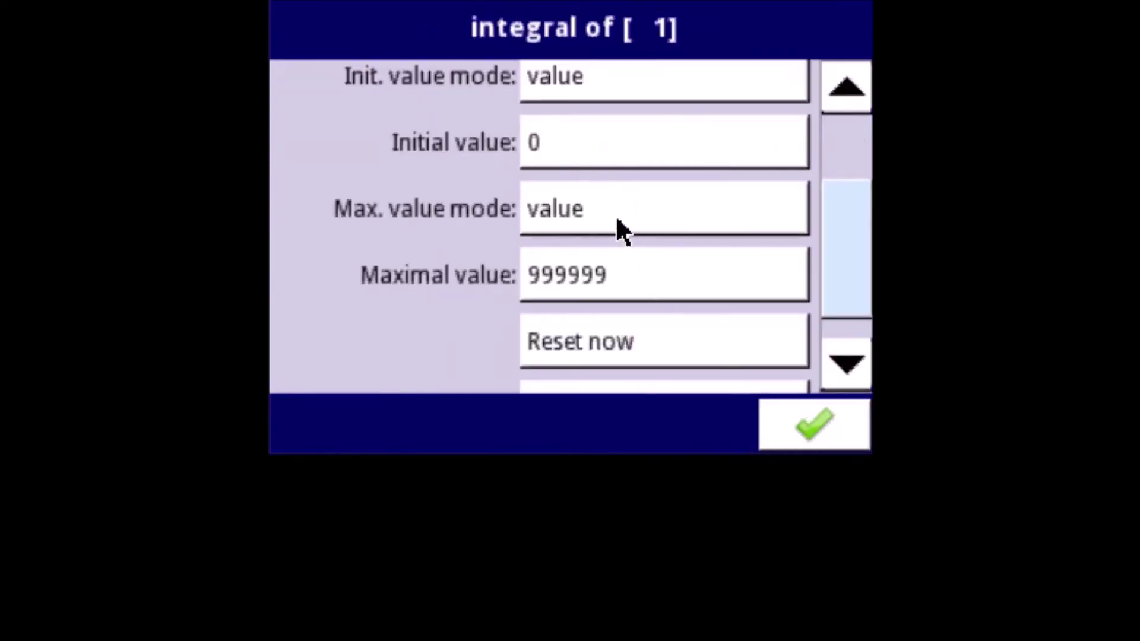
- Set the integral's reset mode to from log. channel, with Log.ch. 3 "Channel 3" as the reset source
left_click_drag(841, 205, 847, 280)
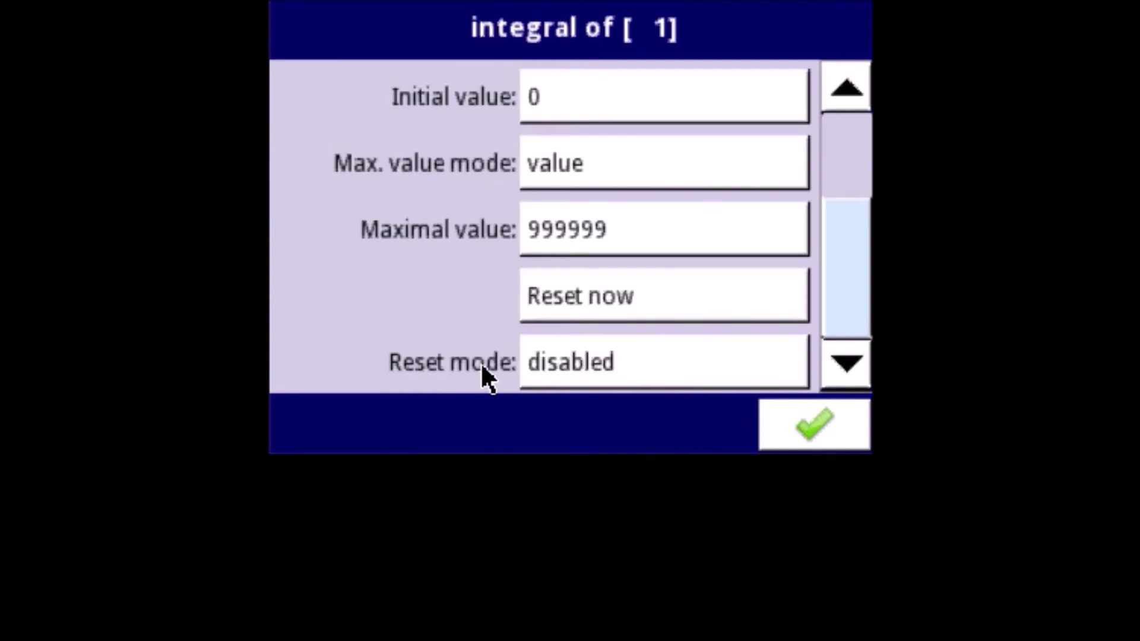
left_click(617, 369)
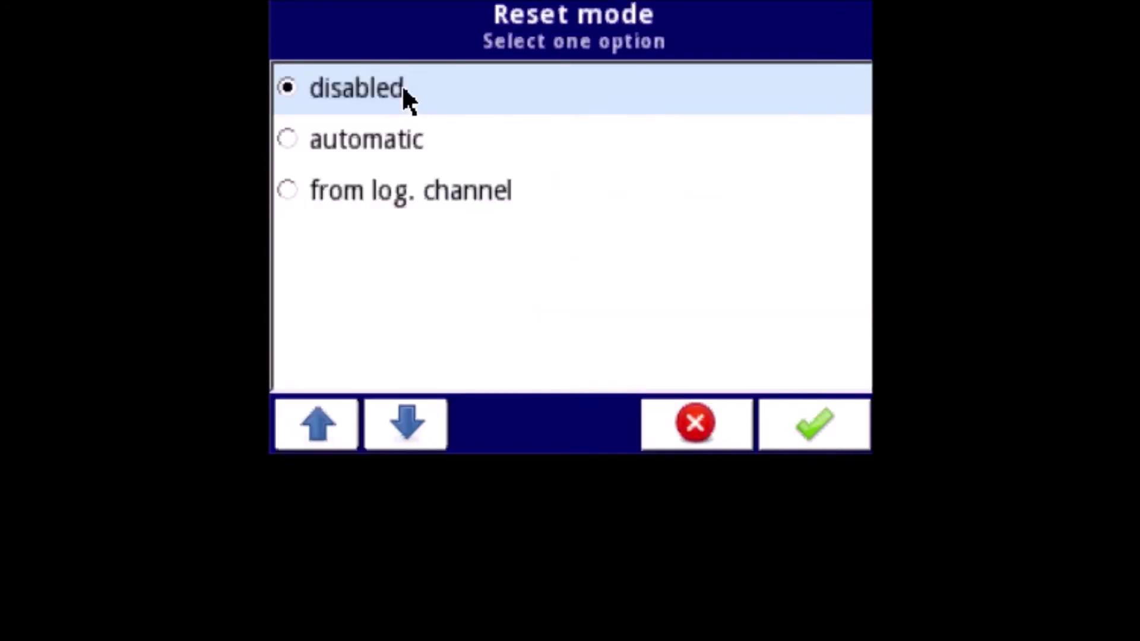
left_click(350, 193)
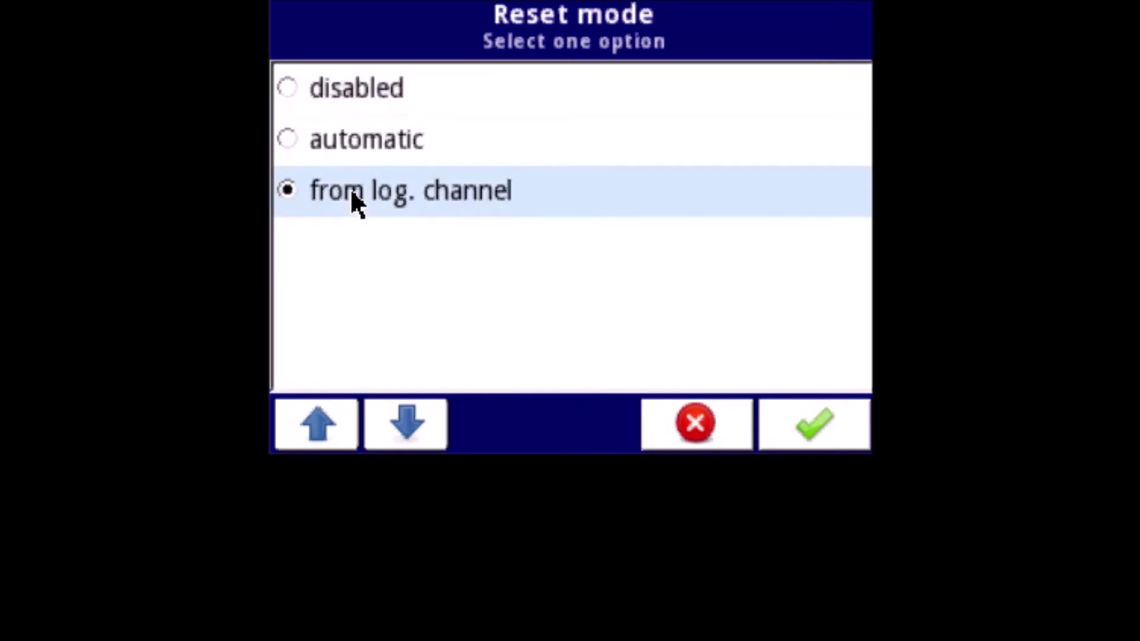
left_click(830, 440)
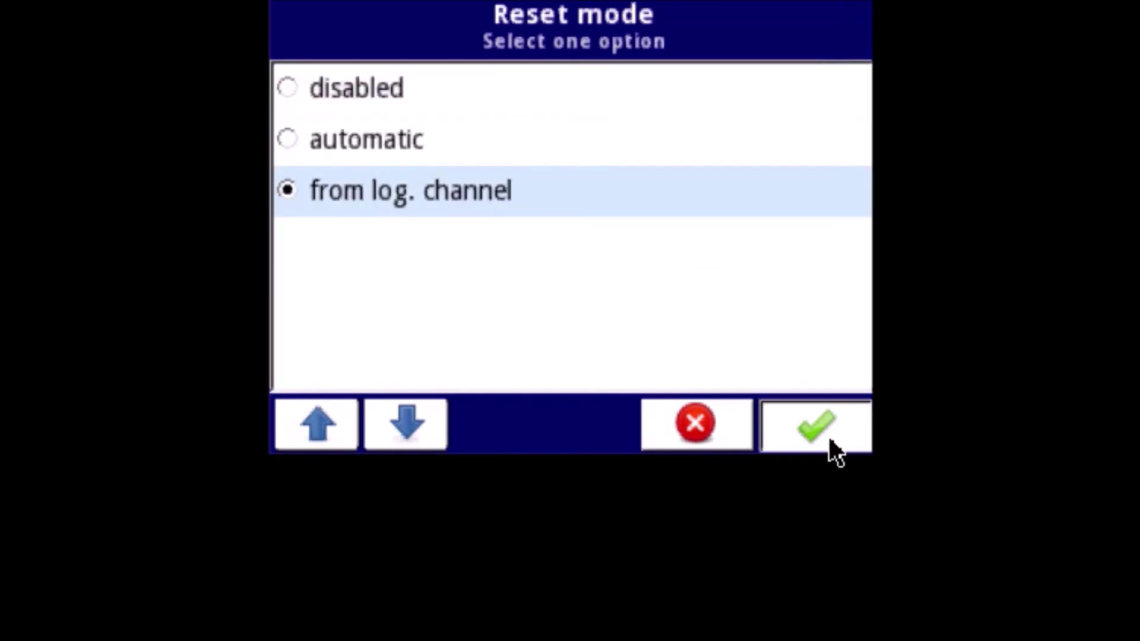
left_click_drag(849, 269, 851, 341)
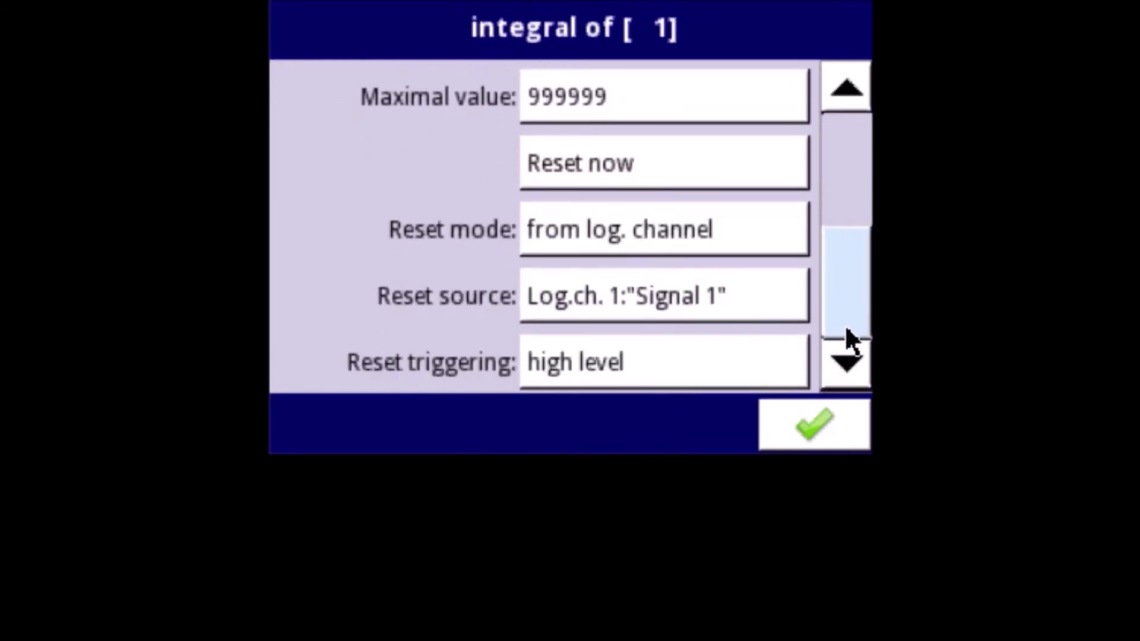
left_click(622, 311)
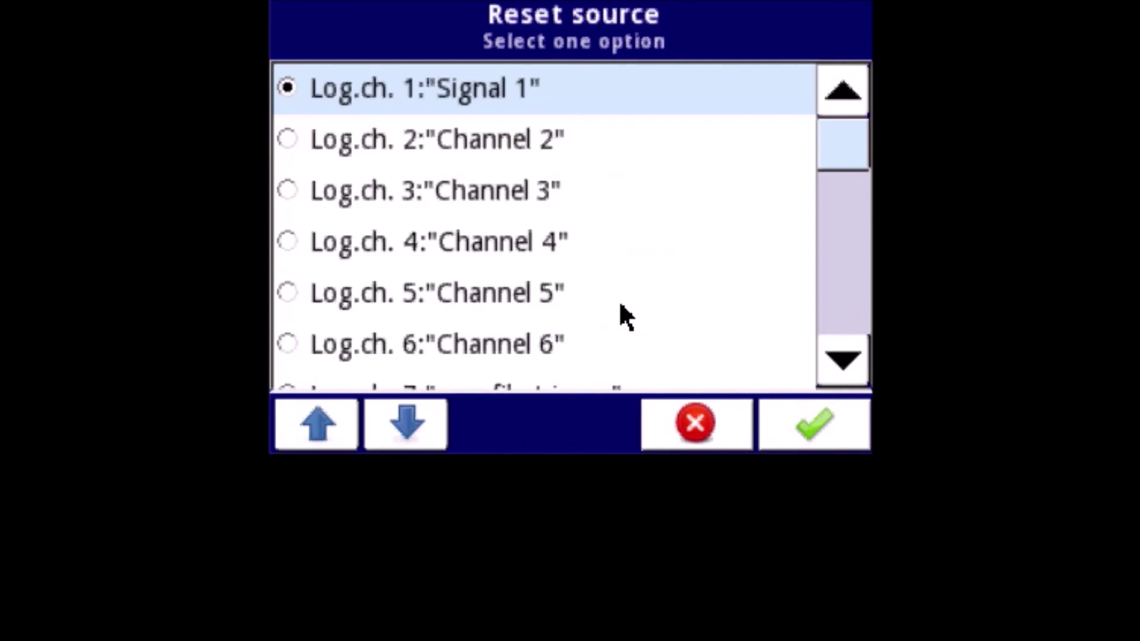
left_click(377, 208)
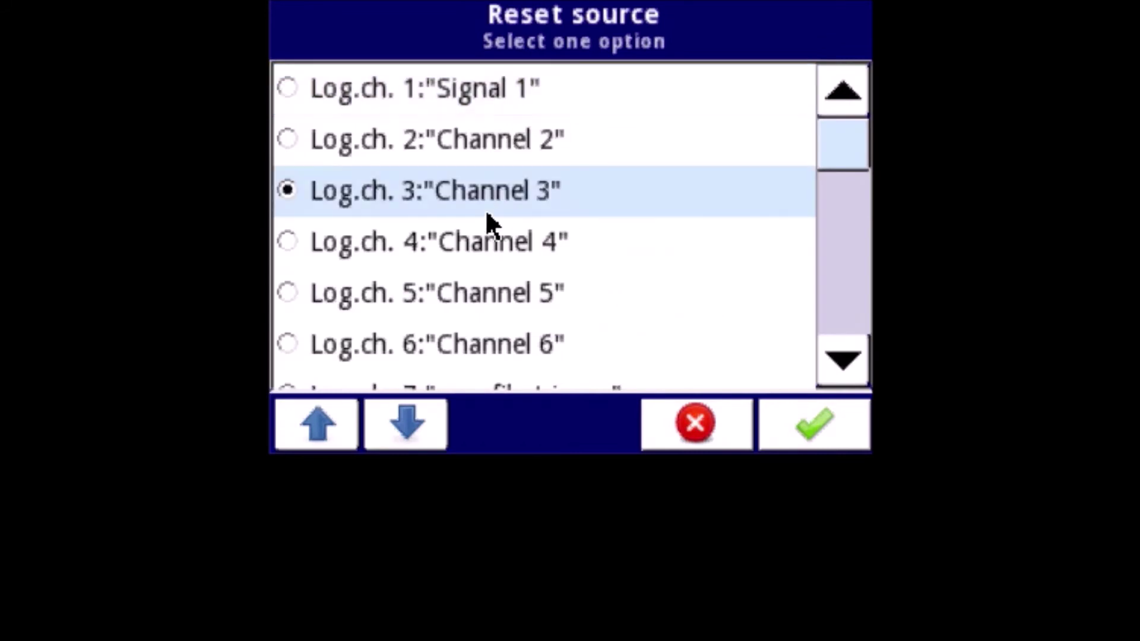
left_click(843, 423)
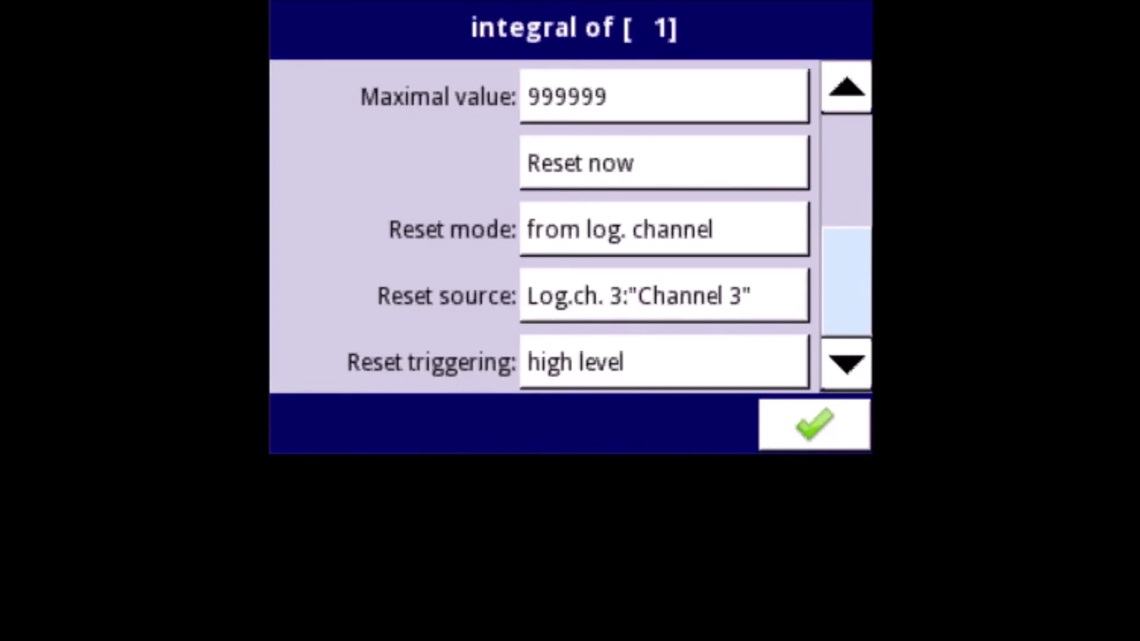
- Accept the integral and channel settings, exit the configuration saving the changes, and return to the Group 1 view
left_click(798, 444)
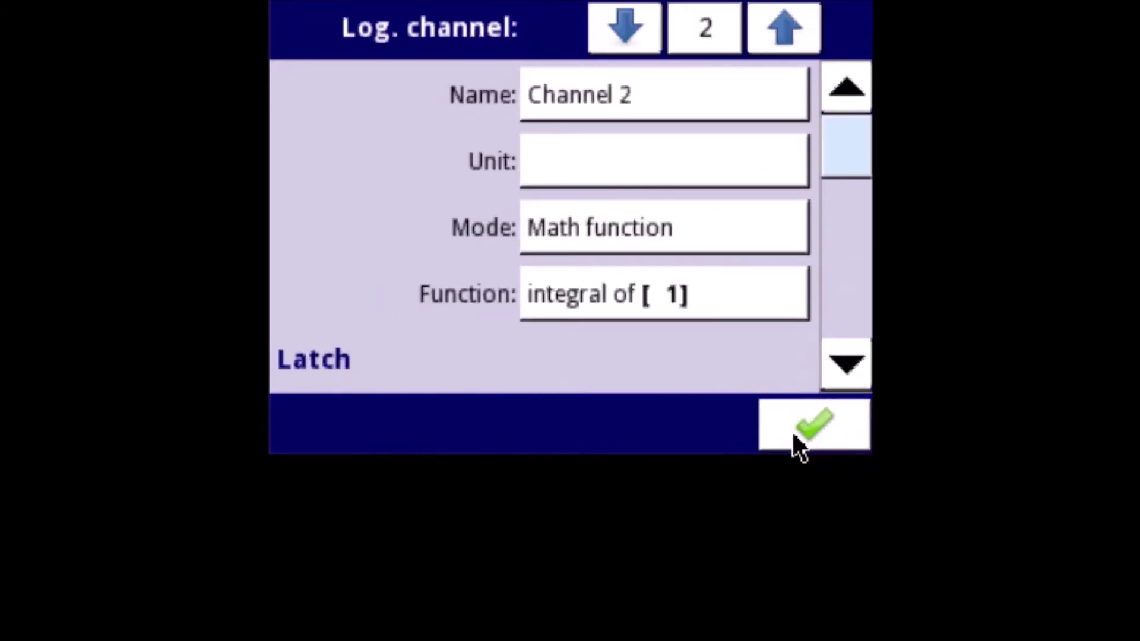
left_click(794, 437)
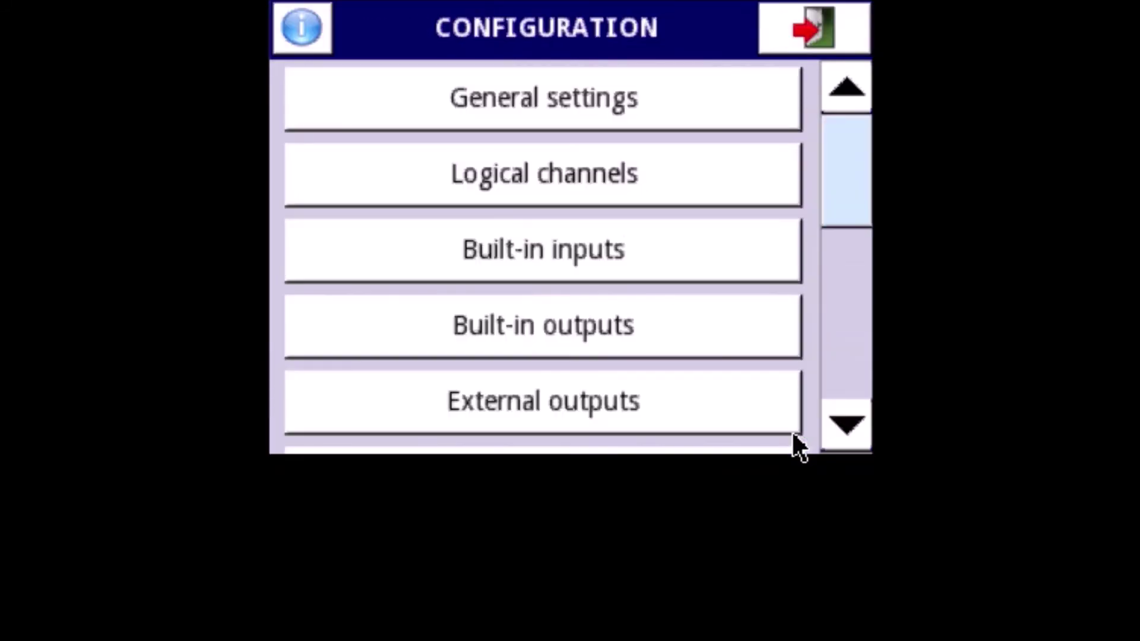
left_click(814, 42)
left_click(706, 205)
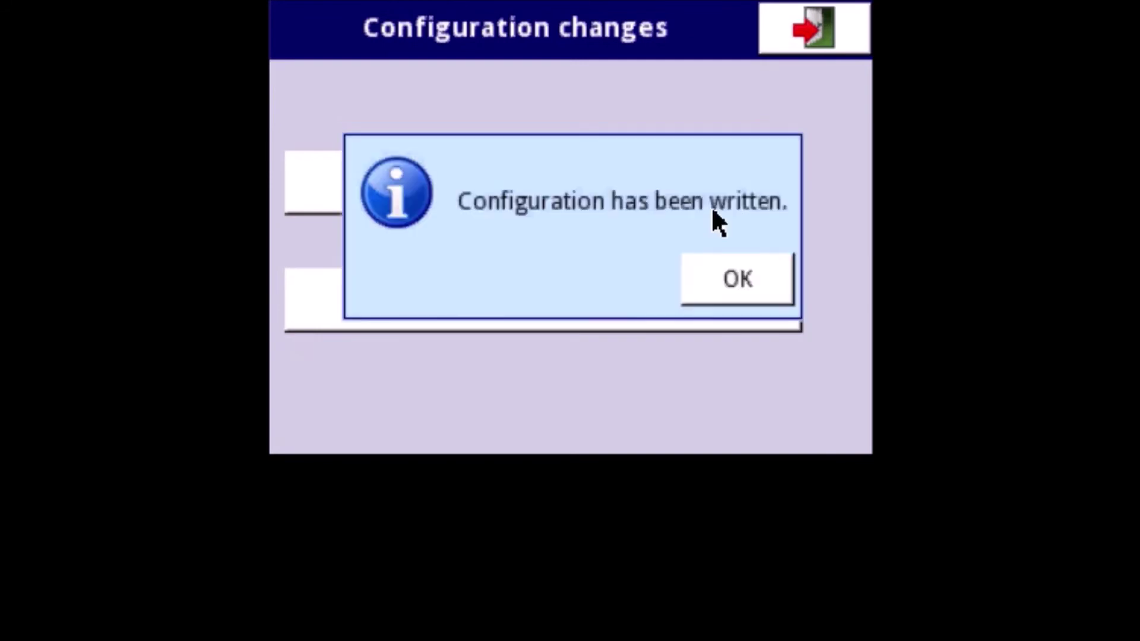
left_click(737, 278)
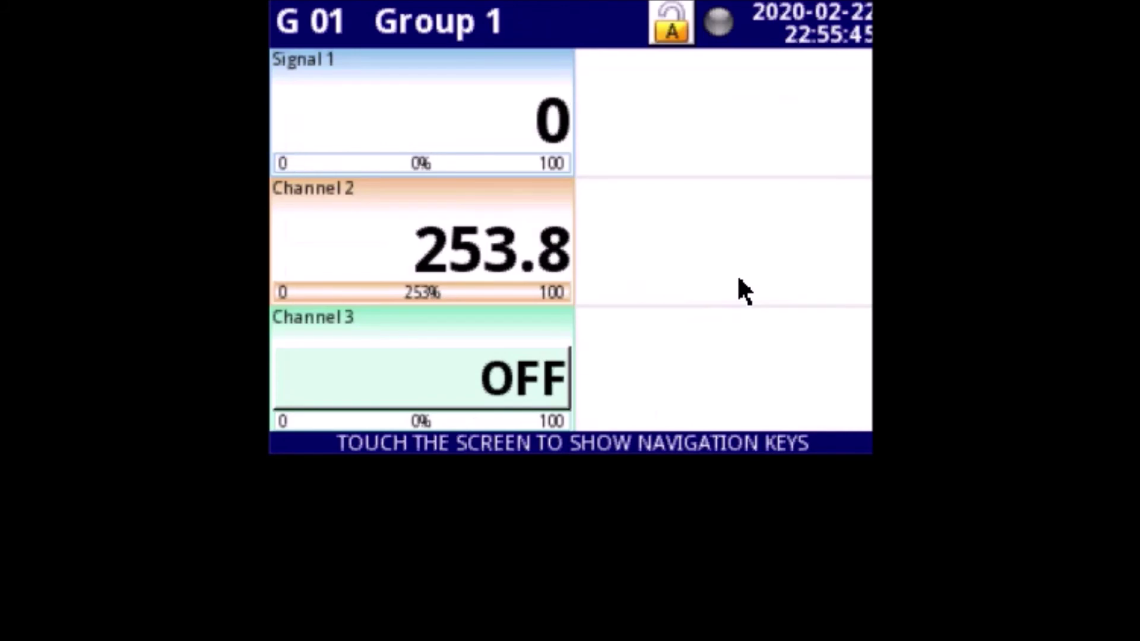